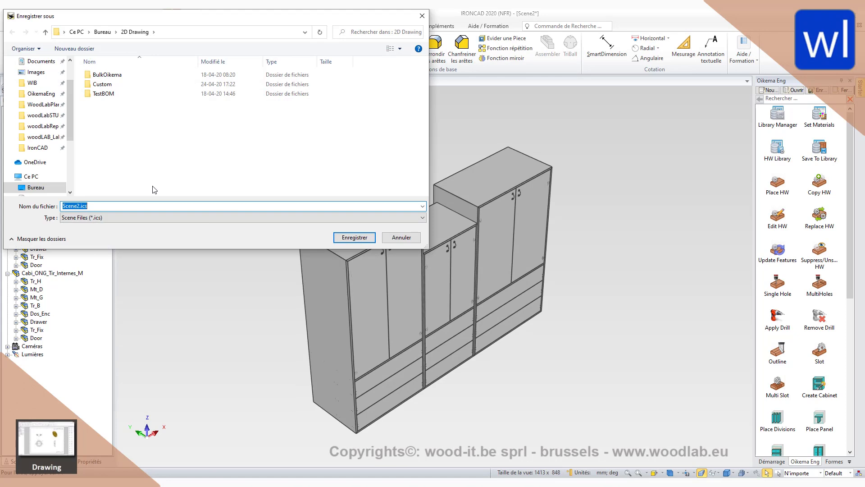
Save the scene as Cabi_ONG_Tir_Internes.ics in the 2D Drawing folder
{"action": "left_click", "coordinate": [355, 238]}
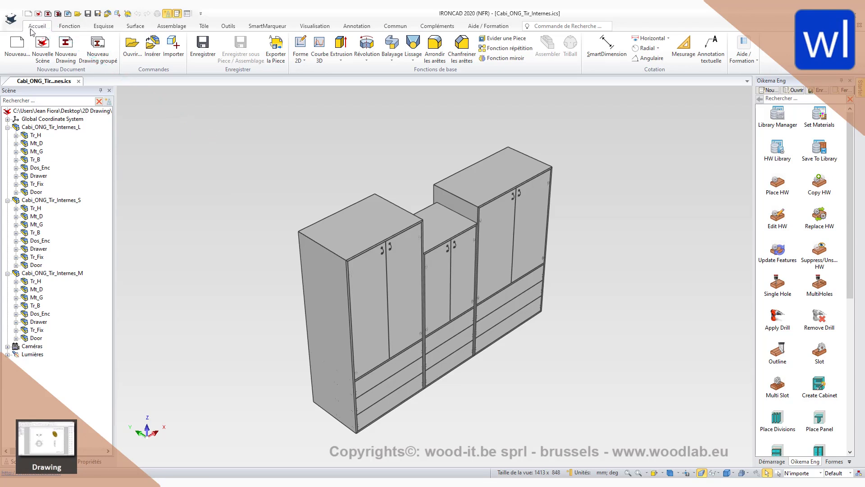
{"action": "left_click", "coordinate": [21, 49]}
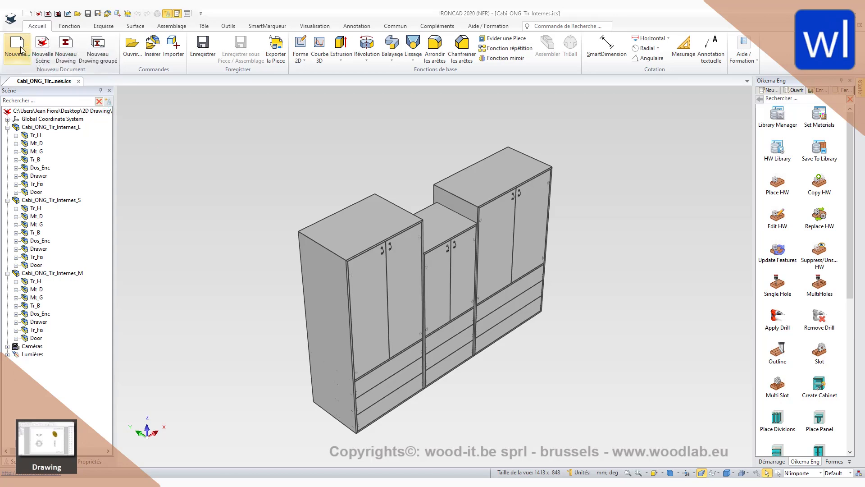
{"action": "left_click", "coordinate": [58, 59]}
{"action": "left_click", "coordinate": [116, 49]}
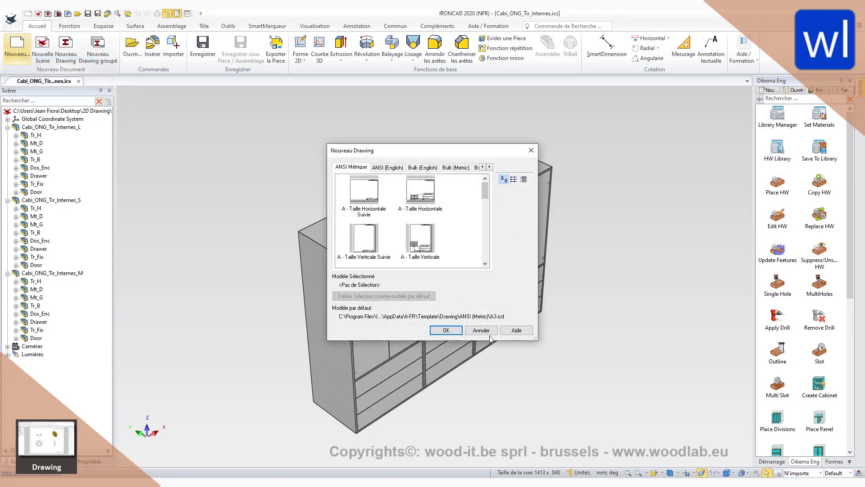
{"action": "left_click", "coordinate": [482, 332]}
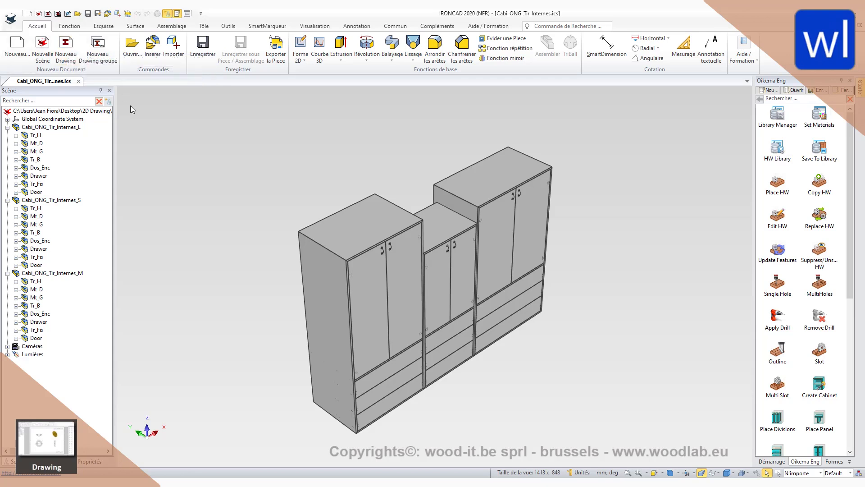
Create a new Drawing document from the A3 template in the ANSI Métrique set
{"action": "left_click", "coordinate": [17, 54]}
{"action": "left_click", "coordinate": [57, 59]}
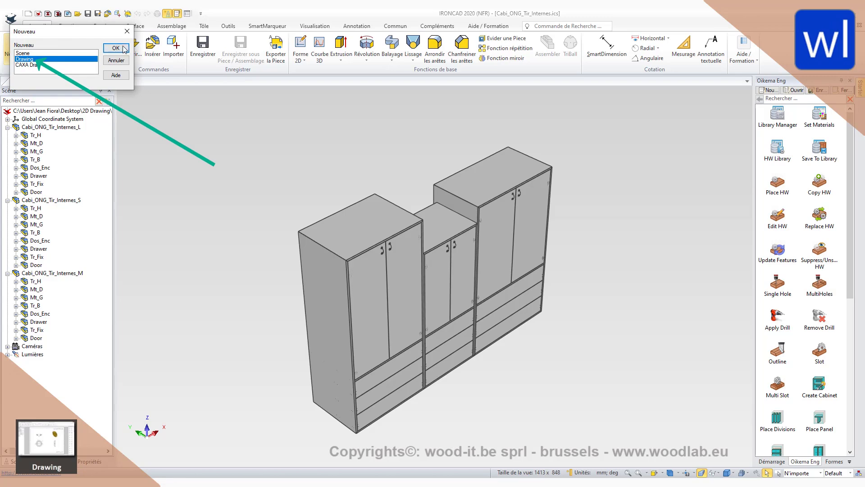
{"action": "left_click", "coordinate": [116, 47]}
{"action": "left_click", "coordinate": [380, 168]}
{"action": "left_click", "coordinate": [418, 168]}
{"action": "left_click", "coordinate": [353, 166]}
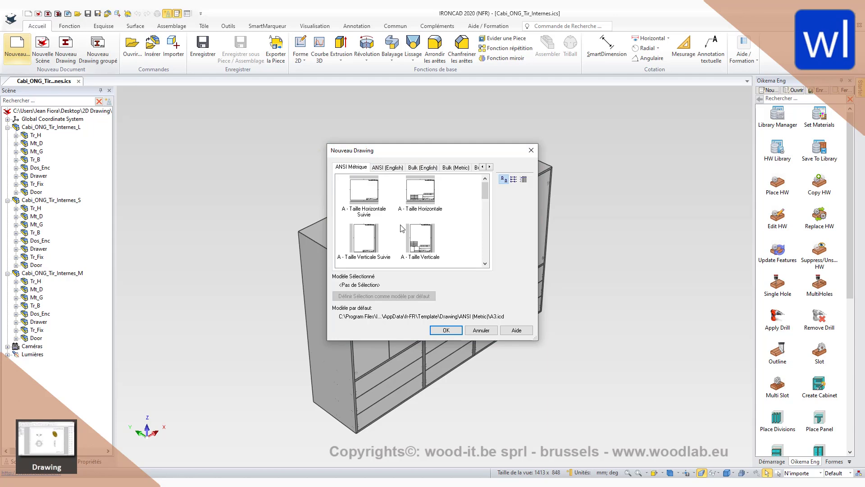
{"action": "scroll", "coordinate": [401, 231], "scroll_direction": "down", "scroll_amount": 2}
{"action": "left_click", "coordinate": [375, 241]}
{"action": "left_click", "coordinate": [440, 329]}
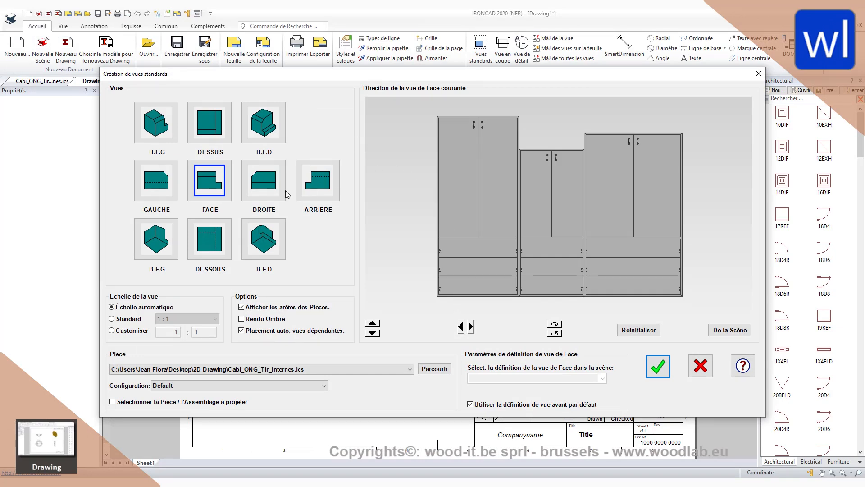
Insert the DESSUS, GAUCHE and H.F.G standard views together with the FACE view, using automatic scale
{"action": "left_click", "coordinate": [214, 139]}
{"action": "left_click", "coordinate": [160, 183]}
{"action": "left_click", "coordinate": [160, 133]}
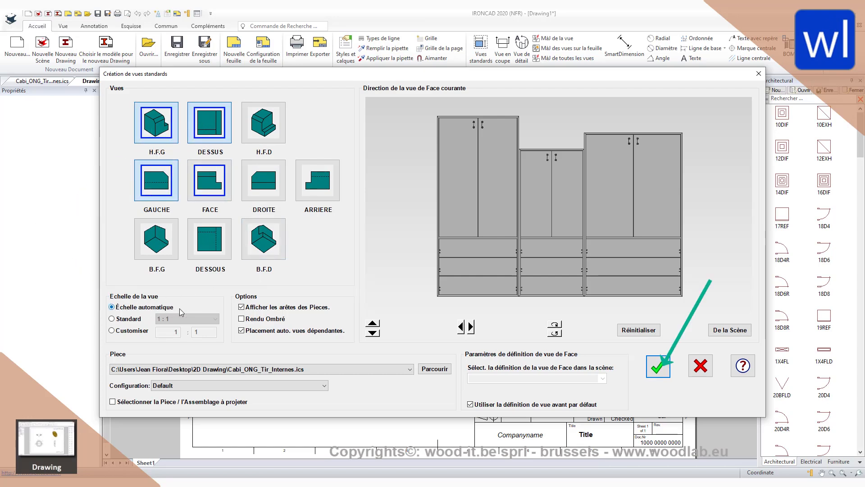
{"action": "left_click", "coordinate": [657, 366]}
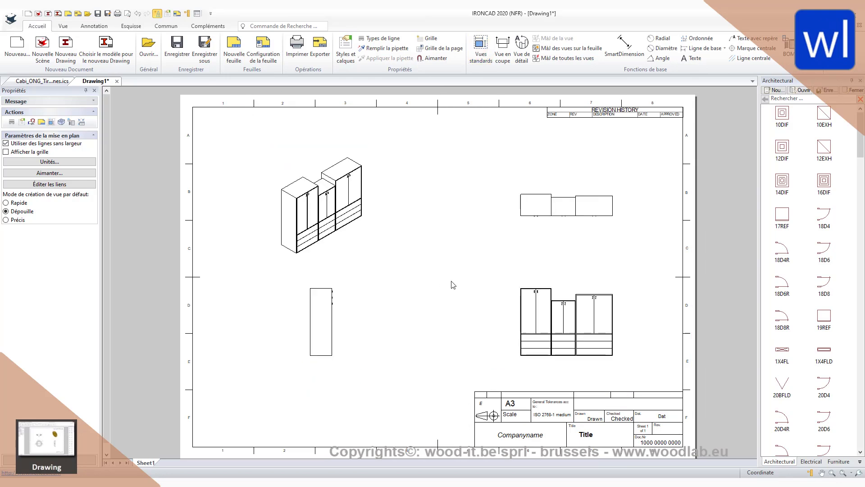
Show the view name and scale beneath the top, front and left views
{"action": "left_click", "coordinate": [554, 214]}
{"action": "left_click", "coordinate": [559, 318], "text": "shift"}
{"action": "left_click", "coordinate": [335, 323], "text": "shift"}
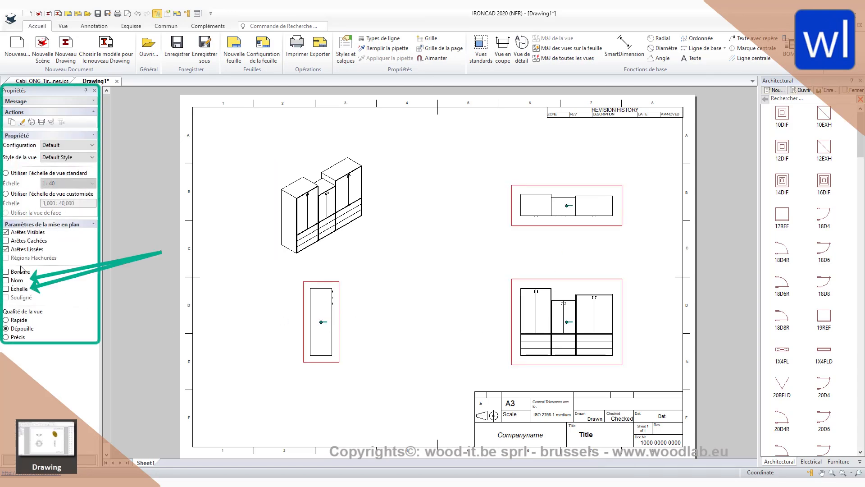
{"action": "left_click", "coordinate": [6, 280]}
{"action": "left_click", "coordinate": [6, 288]}
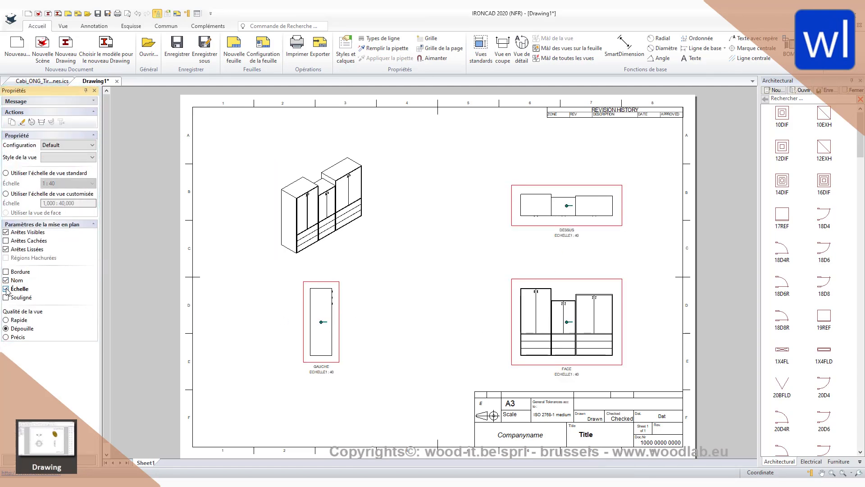
{"action": "left_click", "coordinate": [333, 315]}
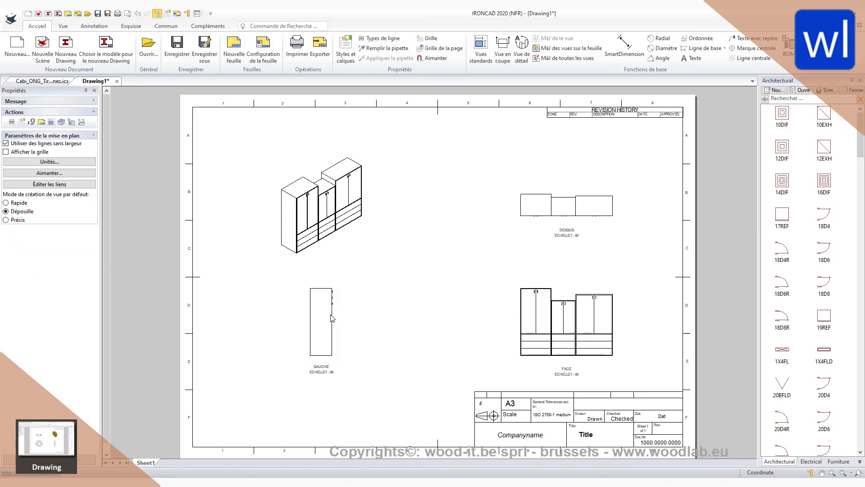
Examine the properties of the GAUCHE view
{"action": "right_click", "coordinate": [324, 317]}
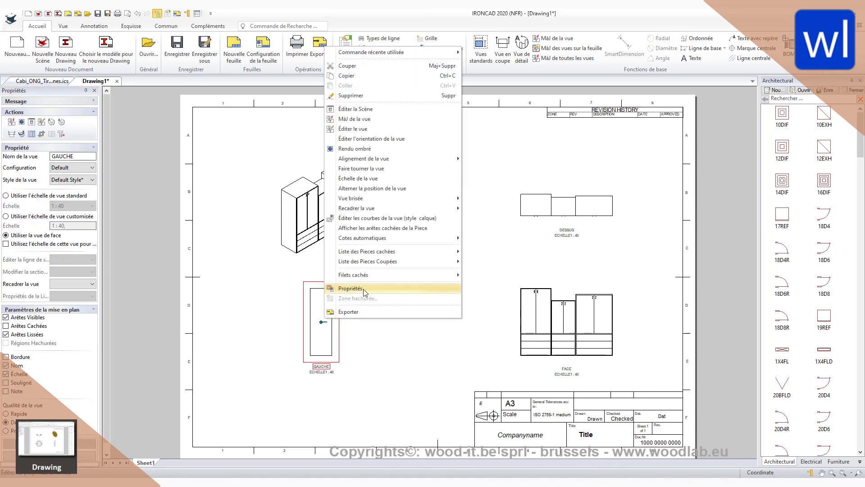
{"action": "left_click", "coordinate": [381, 289]}
{"action": "left_click", "coordinate": [452, 375]}
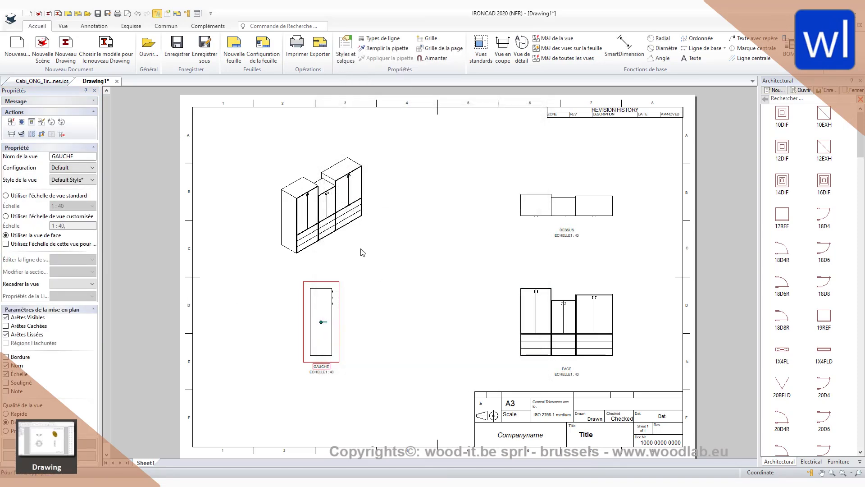
Apply shaded rendering to the isometric H.F.G view and turn on hidden edges in the DESSUS view
{"action": "left_click", "coordinate": [419, 265]}
{"action": "left_click", "coordinate": [338, 219]}
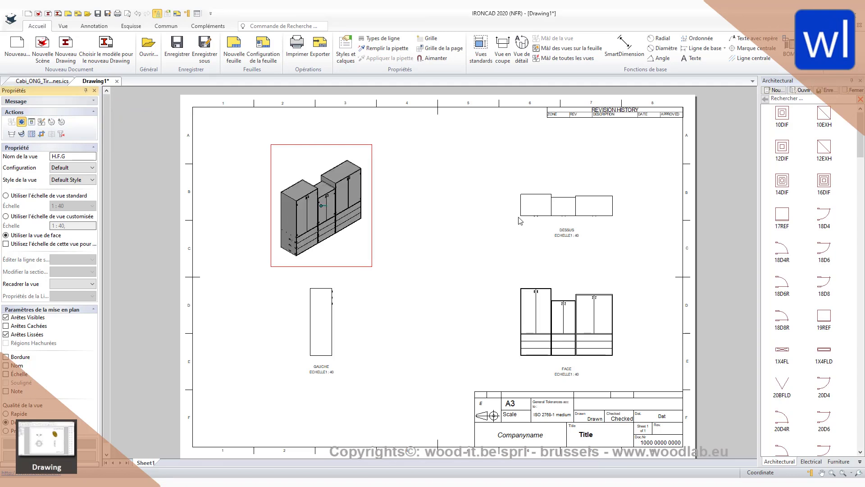
{"action": "left_click", "coordinate": [551, 208]}
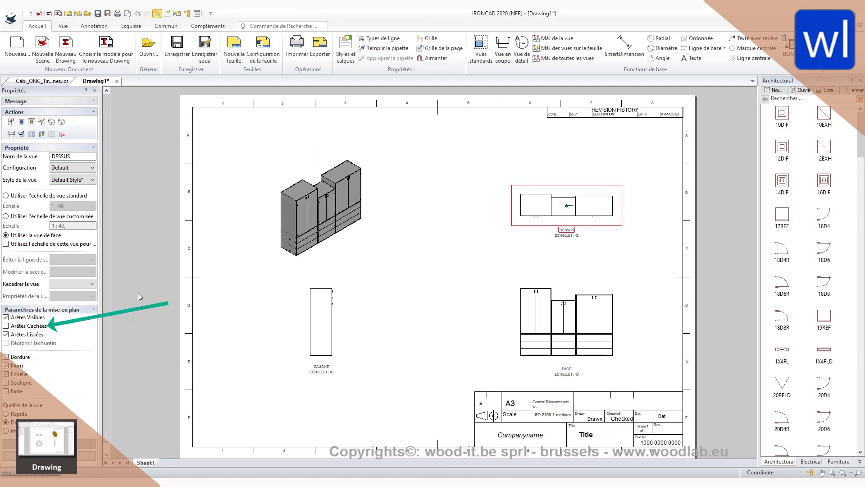
{"action": "left_click", "coordinate": [30, 325]}
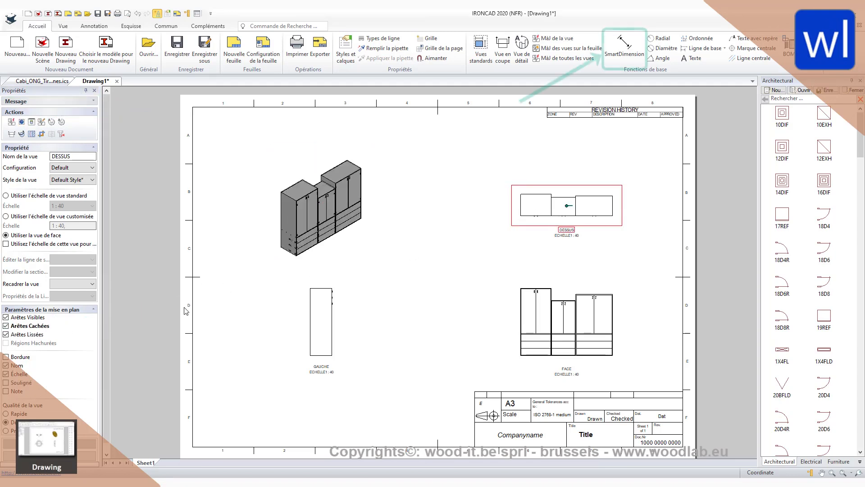
{"action": "left_click", "coordinate": [430, 293]}
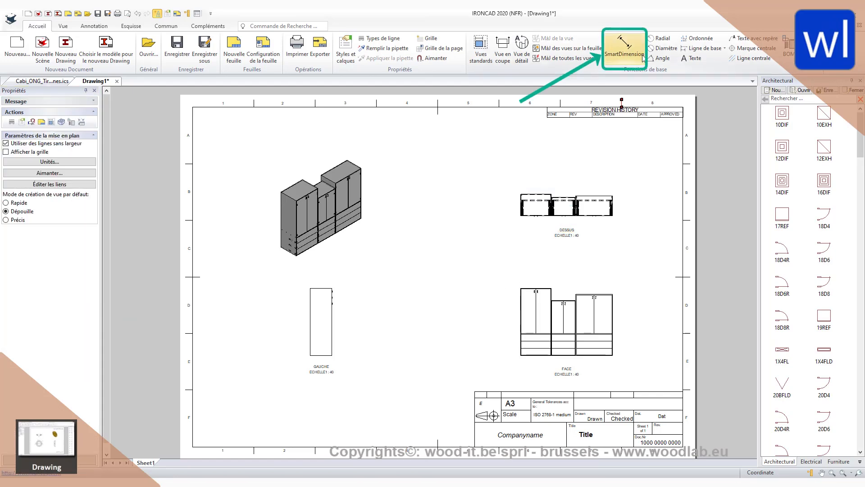
Dimension the height of the right-hand cabinet in the FACE view, placing the SmartDimension beside it
{"action": "left_click", "coordinate": [624, 45]}
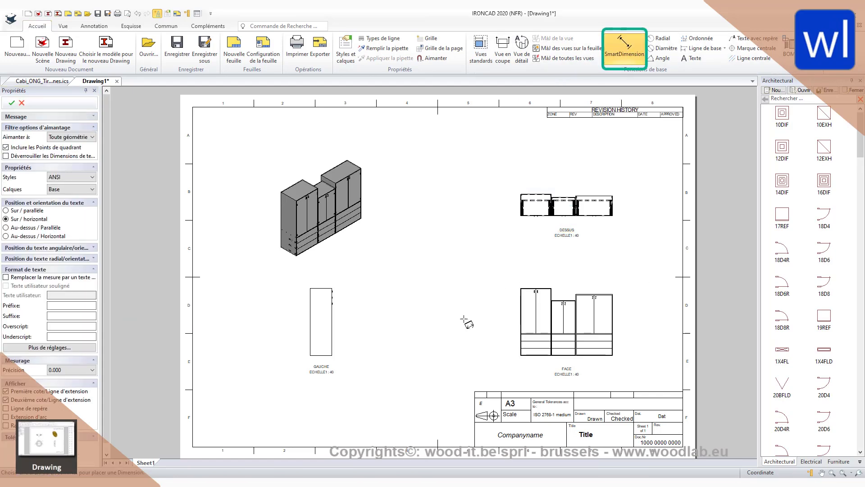
{"action": "scroll", "coordinate": [647, 335], "scroll_direction": "up", "scroll_amount": 1}
{"action": "scroll", "coordinate": [647, 337], "scroll_direction": "up", "scroll_amount": 3}
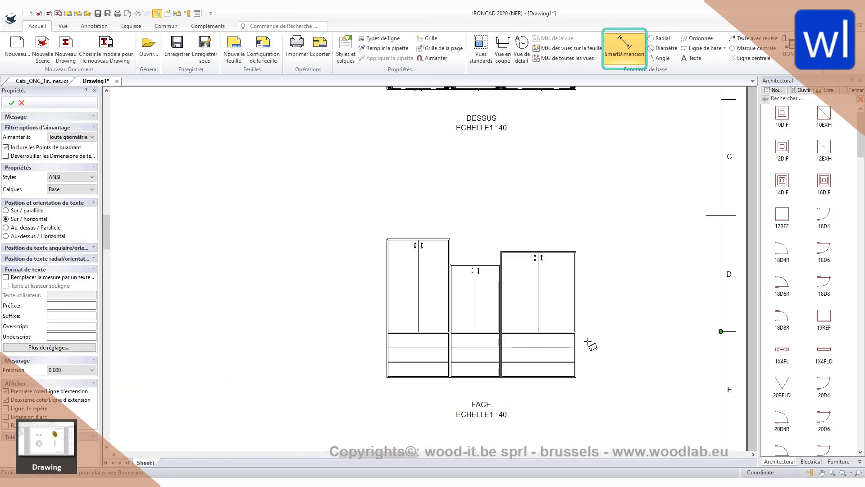
{"action": "left_click", "coordinate": [601, 313]}
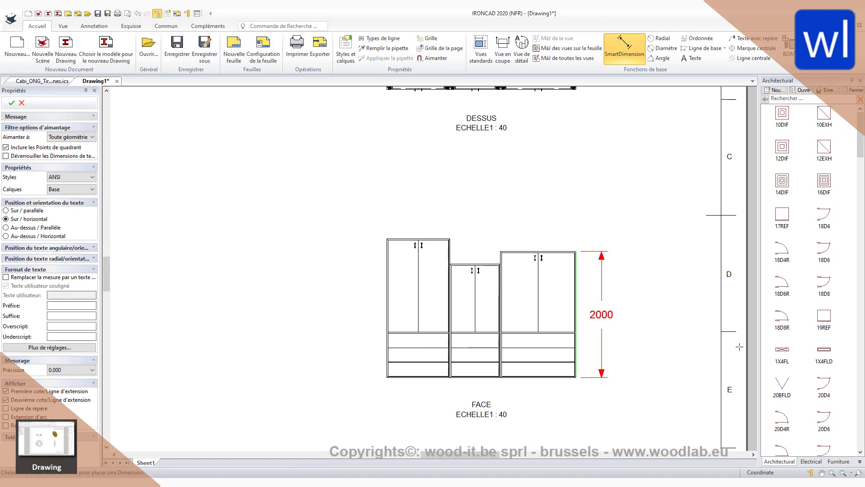
Dimension the overall horizontal width of the three cabinets in the FACE view, placing the dimension above them
{"action": "left_click", "coordinate": [576, 377]}
{"action": "key", "text": "Tab"}
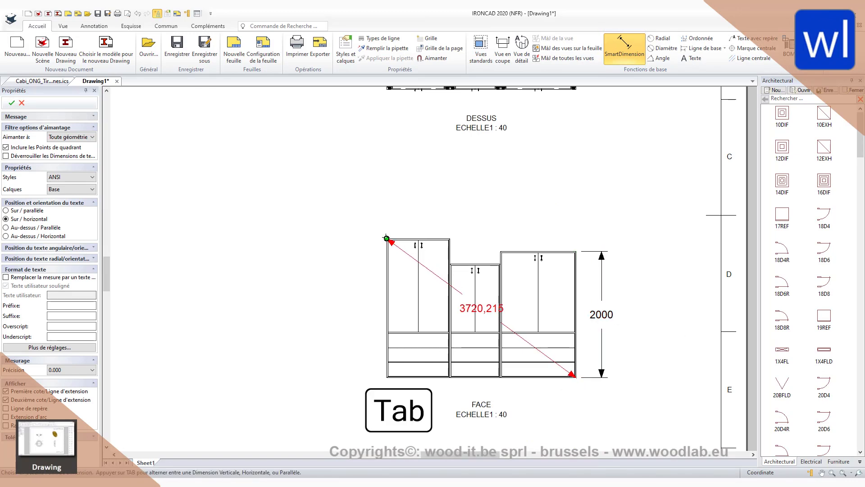
{"action": "left_click", "coordinate": [386, 238]}
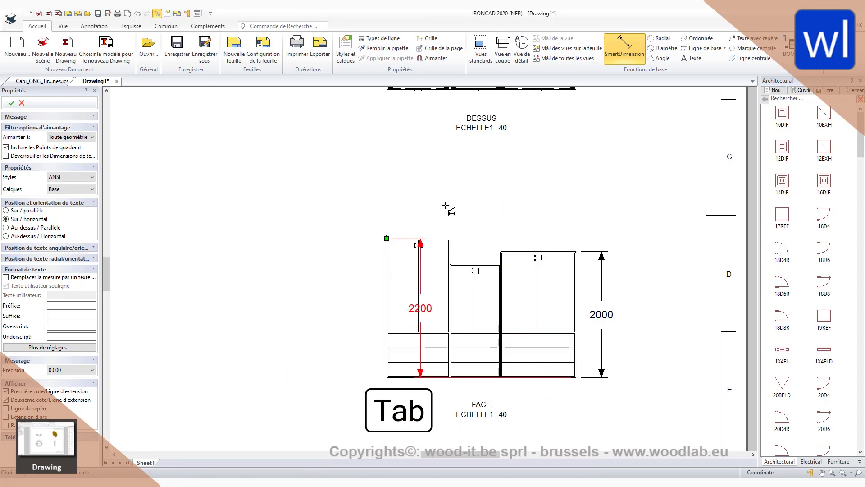
{"action": "key", "text": "Tab"}
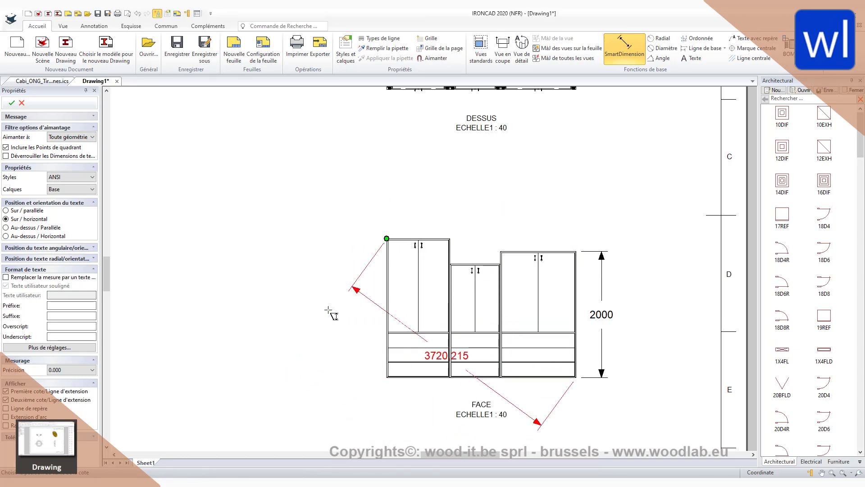
{"action": "key", "text": "Tab"}
{"action": "key", "text": "Tab"}
{"action": "key", "text": "Tab"}
{"action": "key", "text": "Tab"}
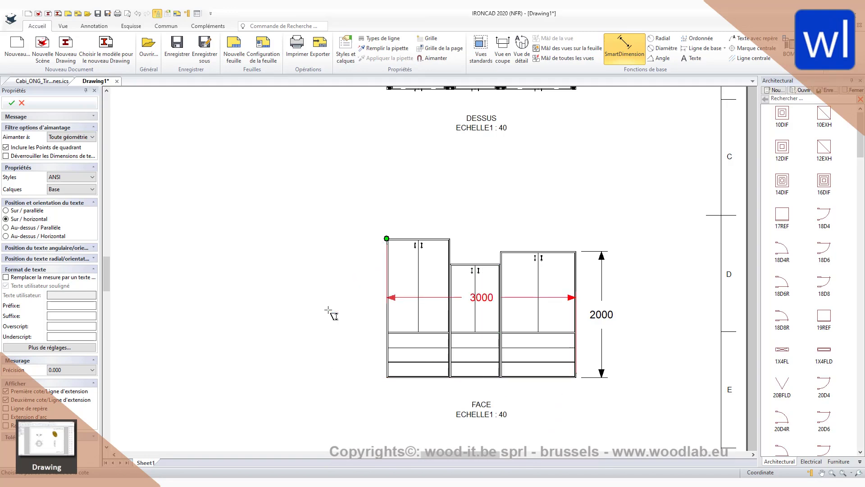
{"action": "left_click", "coordinate": [486, 215]}
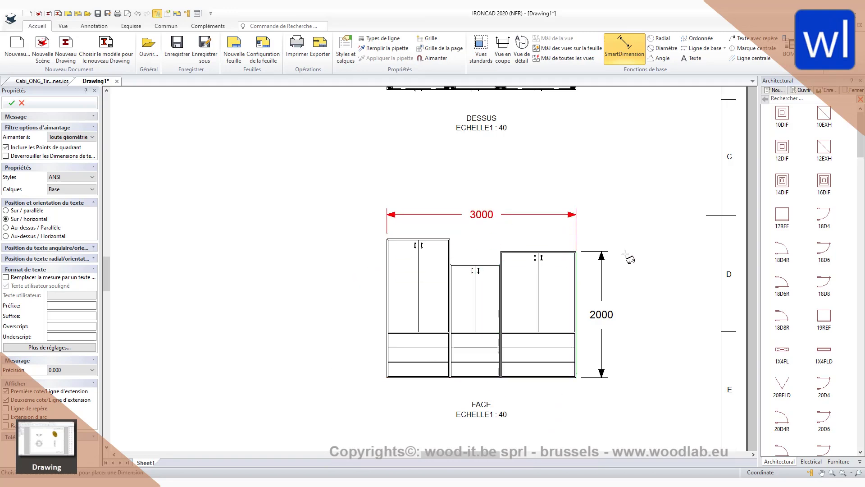
{"action": "key", "text": "Escape"}
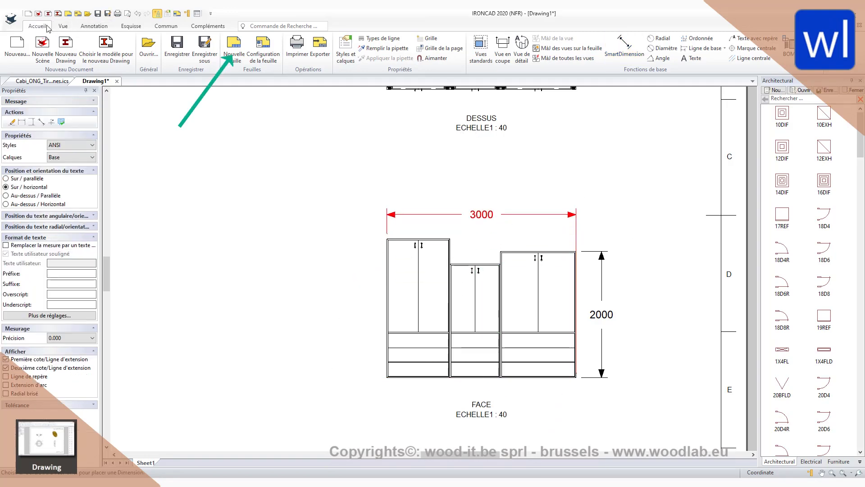
Add a new sheet to the drawing from the A3 template in the ANSI Métrique set
{"action": "left_click", "coordinate": [238, 56]}
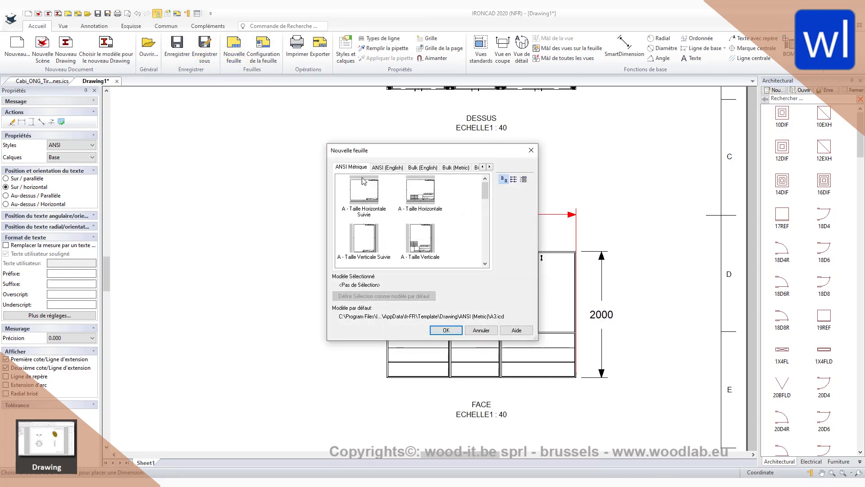
{"action": "scroll", "coordinate": [391, 232], "scroll_direction": "down", "scroll_amount": 1}
{"action": "scroll", "coordinate": [385, 254], "scroll_direction": "down", "scroll_amount": 1}
{"action": "left_click", "coordinate": [363, 236]}
{"action": "left_click", "coordinate": [446, 329]}
Insert a FACE standard view projecting only the Cabi_ONG_Tir_Internes_M assembly on the new sheet
{"action": "left_click", "coordinate": [481, 47]}
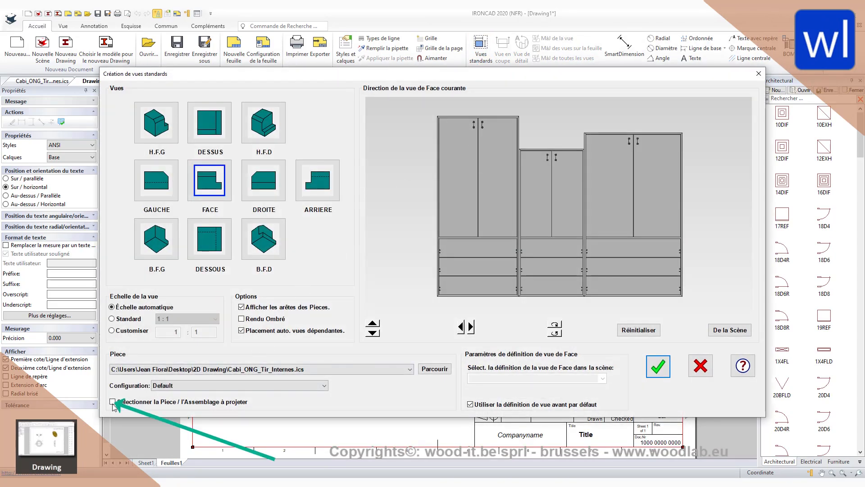
{"action": "left_click", "coordinate": [210, 404]}
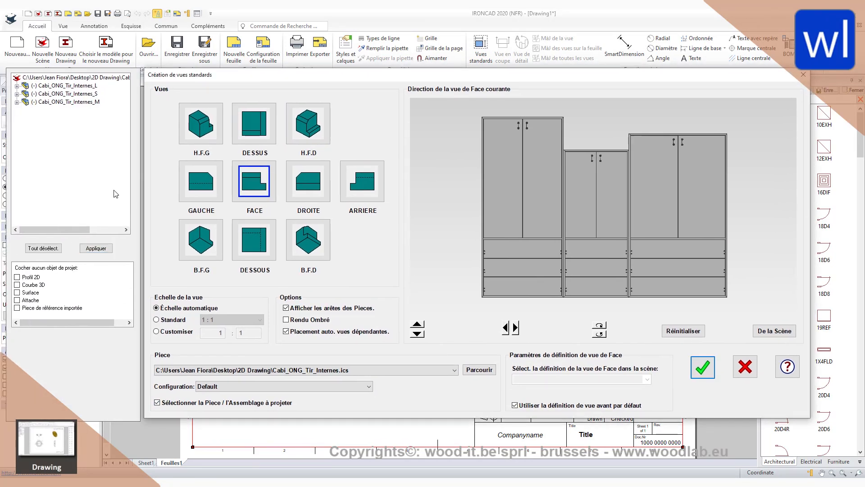
{"action": "left_click", "coordinate": [75, 102]}
{"action": "left_click", "coordinate": [95, 249]}
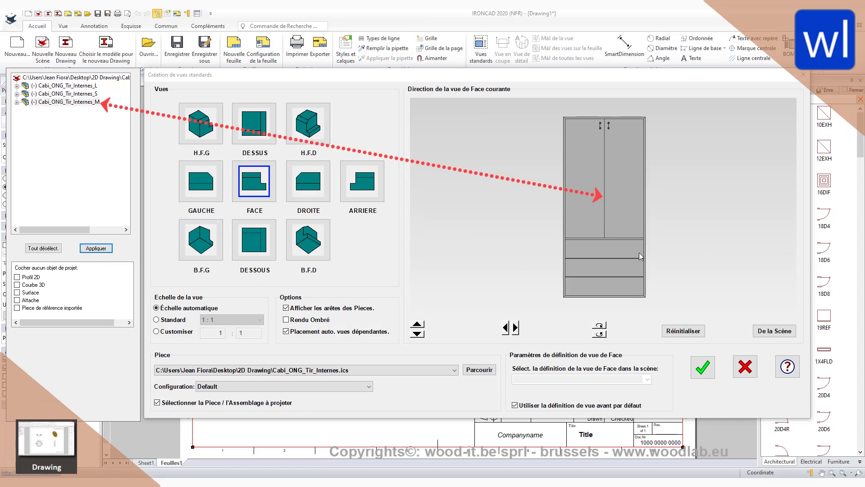
{"action": "left_click", "coordinate": [255, 182]}
{"action": "left_click", "coordinate": [253, 183]}
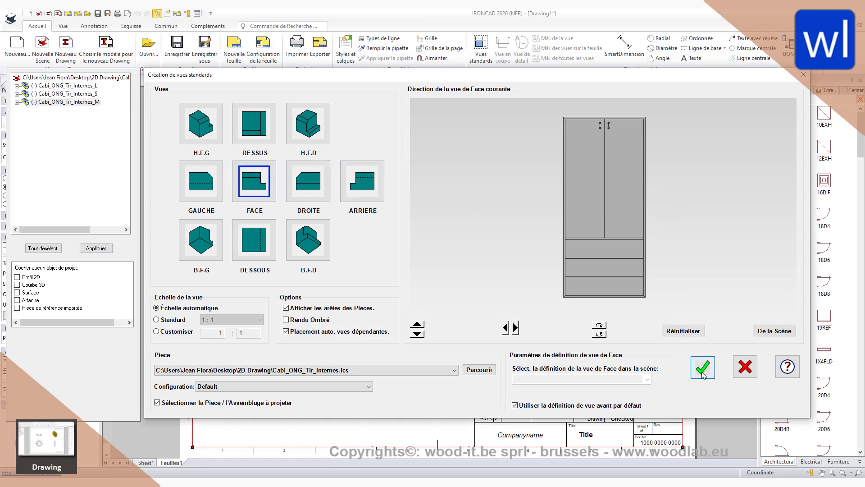
{"action": "left_click", "coordinate": [702, 371]}
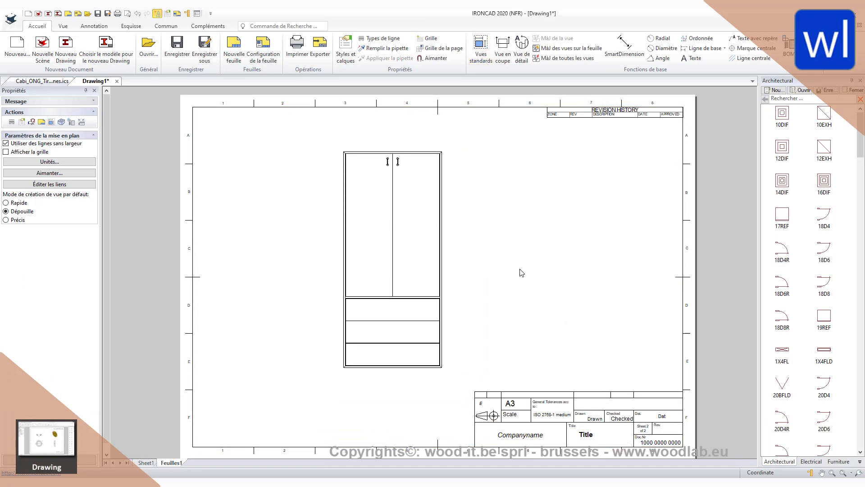
Create vertical section view A through the centre of the cabinet's front view and place it to the right of that view
{"action": "left_click", "coordinate": [503, 47]}
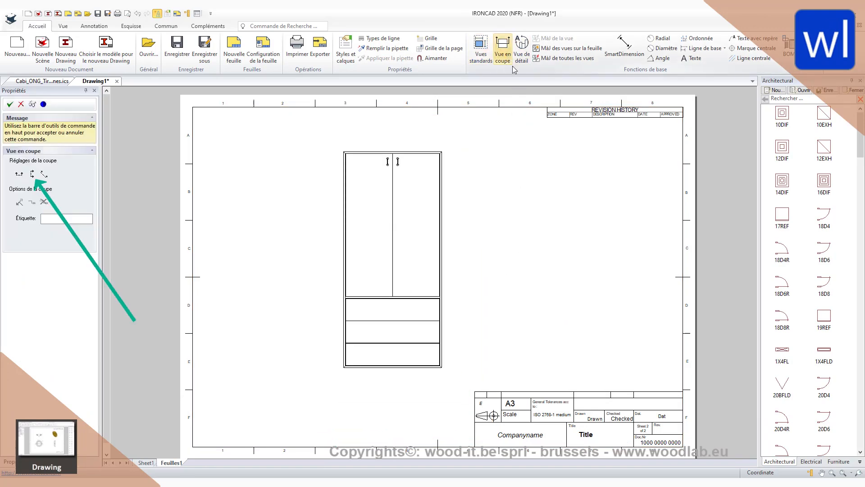
{"action": "left_click", "coordinate": [32, 175]}
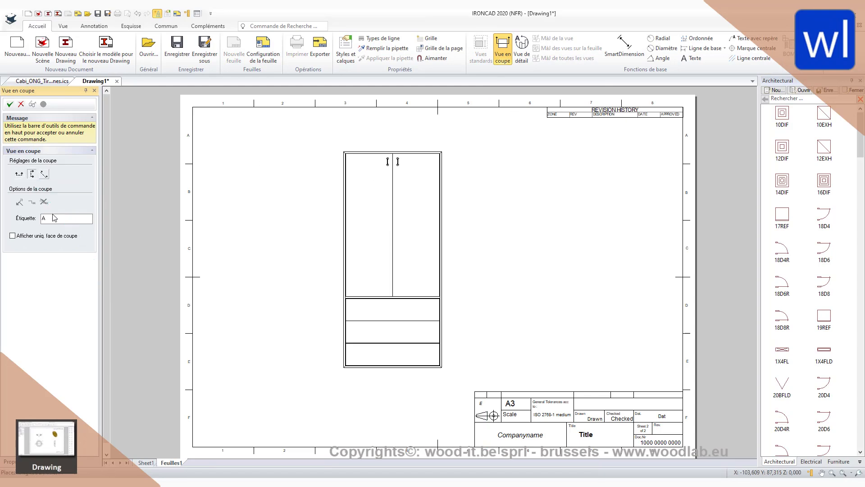
{"action": "left_click", "coordinate": [393, 245]}
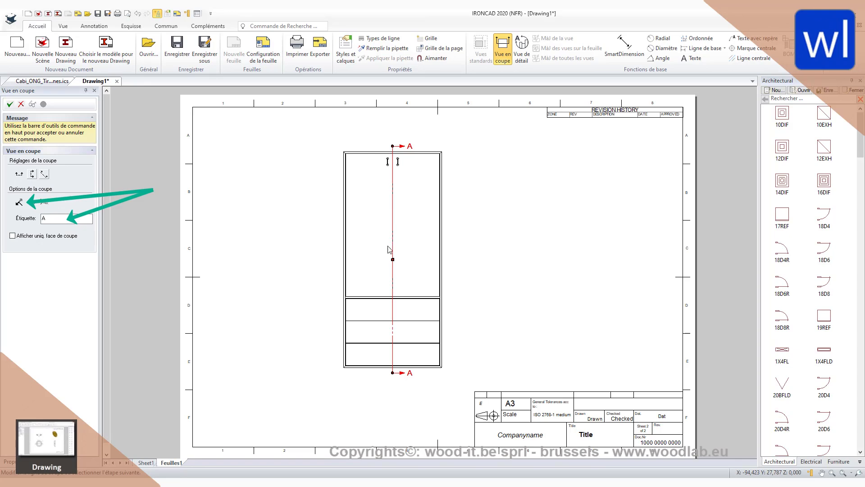
{"action": "left_click", "coordinate": [9, 104]}
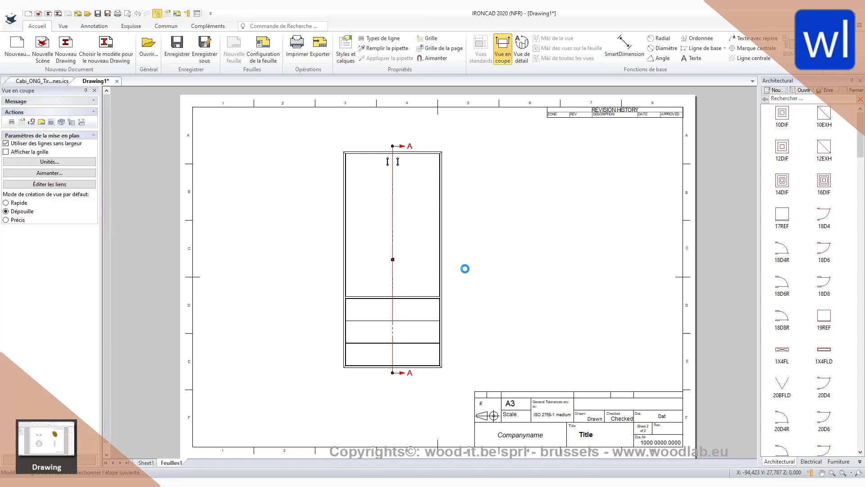
{"action": "left_click", "coordinate": [566, 264]}
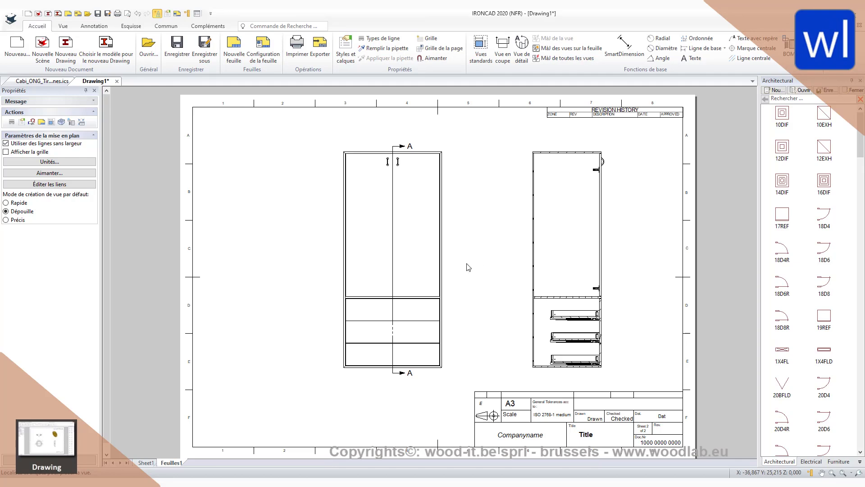
Create a circular detail view of the cabinet's lower-left corner and place it to the left of the front view
{"action": "left_click", "coordinate": [523, 51]}
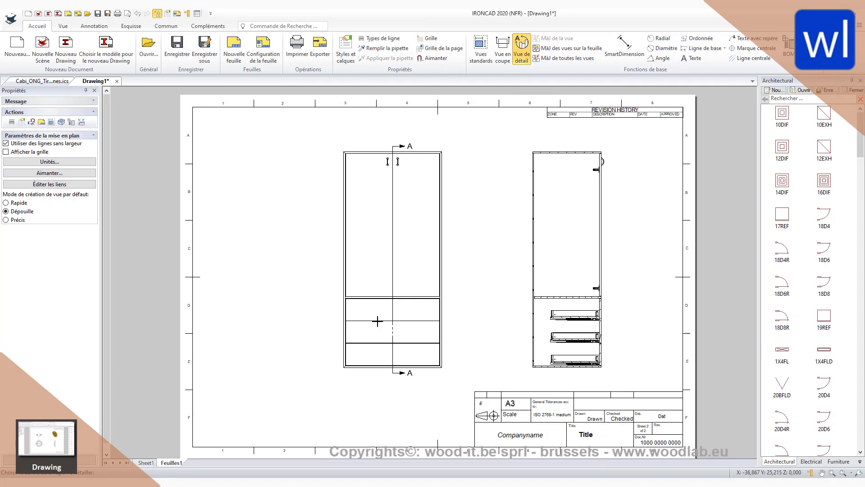
{"action": "left_click", "coordinate": [343, 367]}
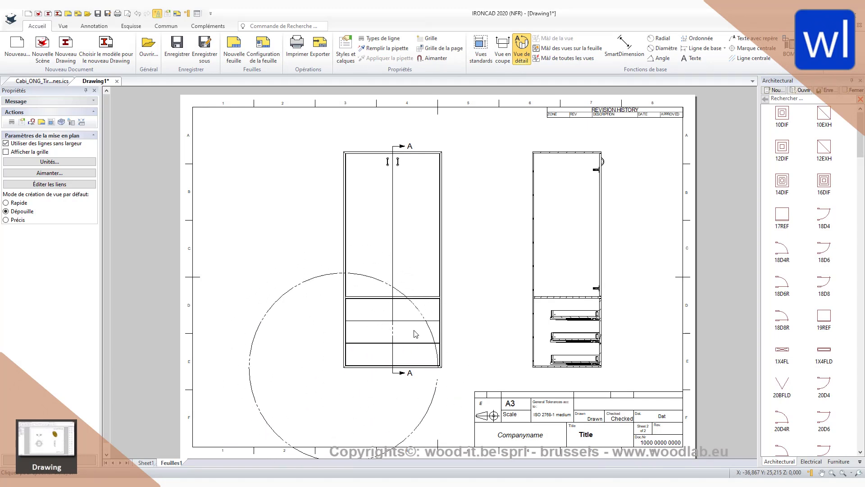
{"action": "left_click", "coordinate": [360, 359]}
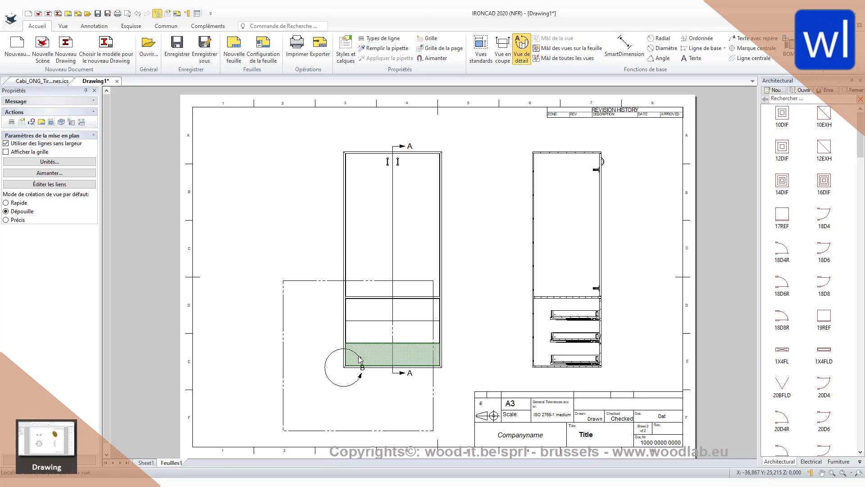
{"action": "left_click", "coordinate": [270, 285]}
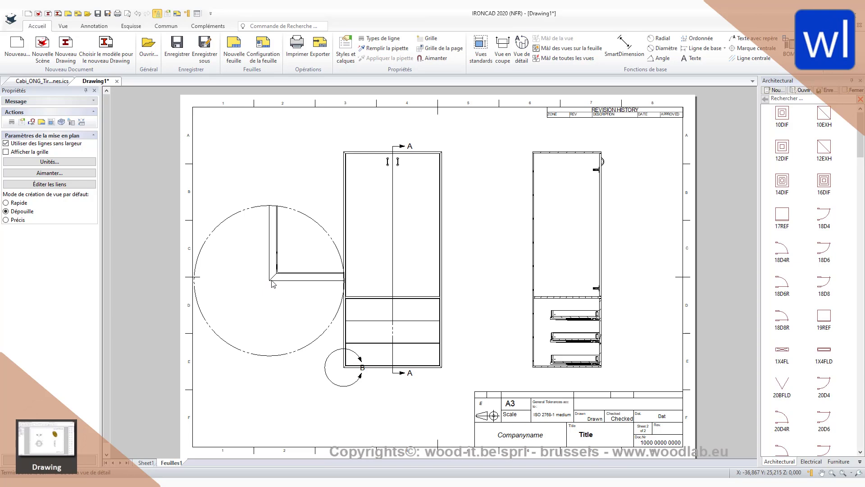
Add a "Texte" note above the detail view and a "Texte" leader note pointing to the cabinet's right-hand door
{"action": "left_click", "coordinate": [101, 29]}
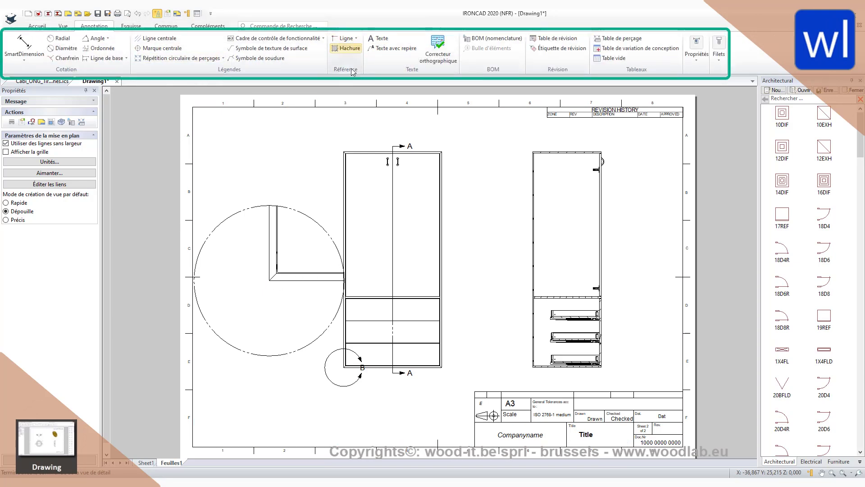
{"action": "left_click", "coordinate": [378, 38]}
{"action": "left_click", "coordinate": [235, 143]}
{"action": "left_click", "coordinate": [392, 49]}
{"action": "left_click", "coordinate": [419, 244]}
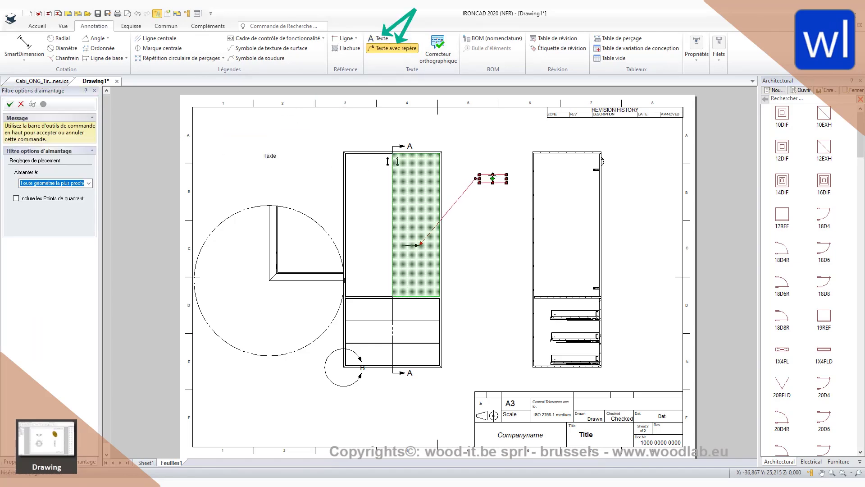
{"action": "left_click", "coordinate": [486, 178]}
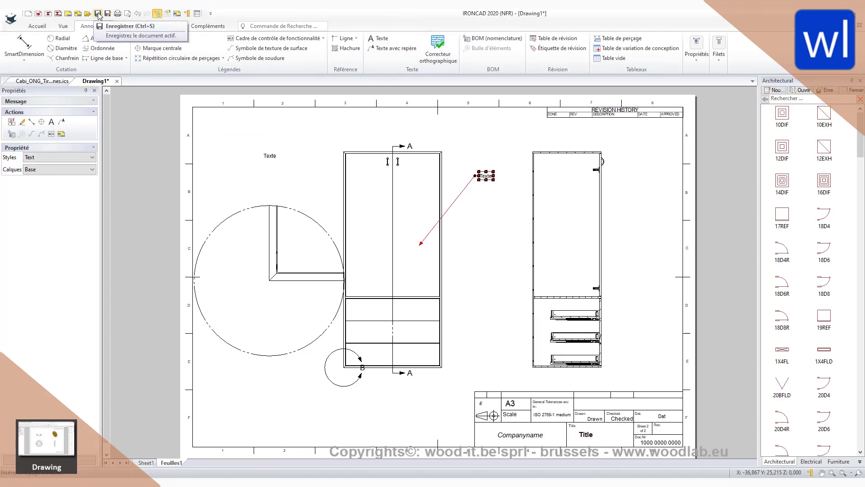
Save the drawing as Cabi_ONG_Tir_Internes.icd
{"action": "left_click", "coordinate": [98, 15]}
{"action": "left_click", "coordinate": [352, 236]}
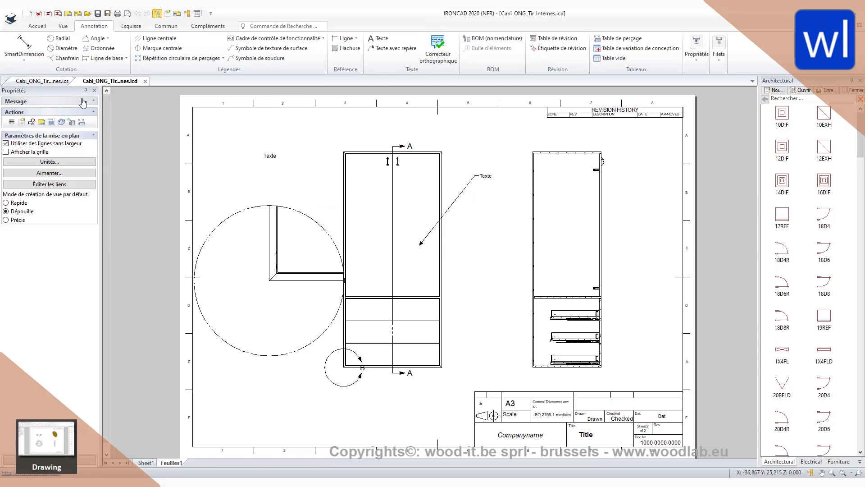
Switch to the 3D scene, resize the Cabi_ONG_Tir_Internes_M cabinet to 1200 mm wide and 2400 mm high, and save the scene
{"action": "left_click", "coordinate": [50, 83]}
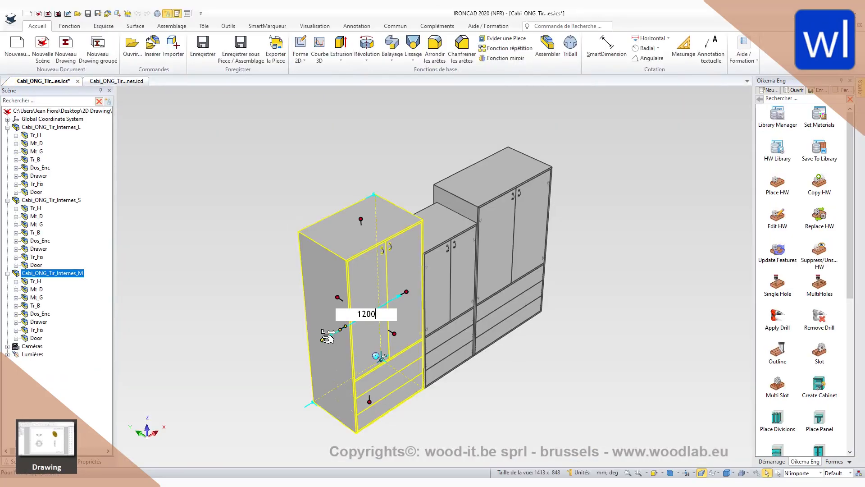
{"action": "type", "text": "2400"}
{"action": "key", "text": "Return"}
{"action": "left_click", "coordinate": [203, 47]}
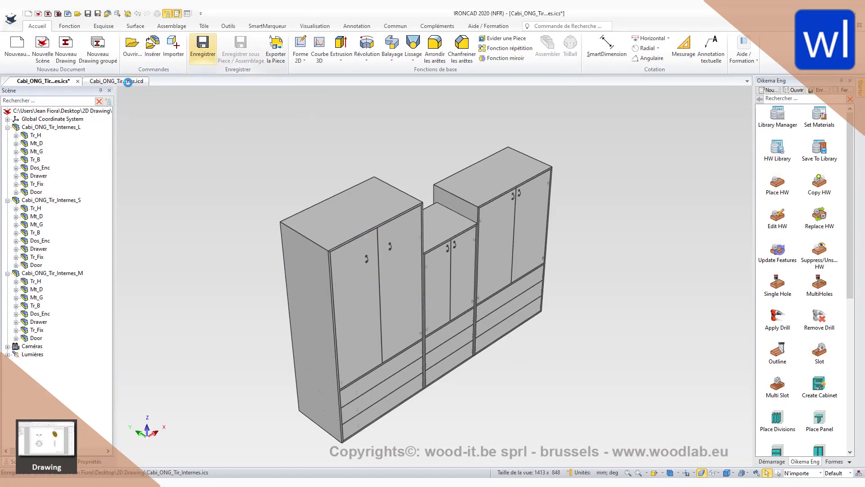
Return to the drawing and update the views on Feuilles1 and Sheet1 from the modified scene
{"action": "left_click", "coordinate": [129, 81]}
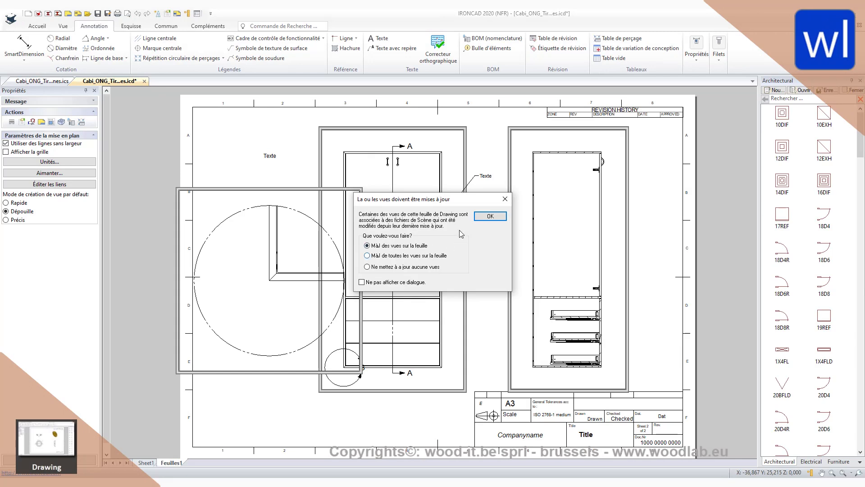
{"action": "left_click", "coordinate": [490, 216]}
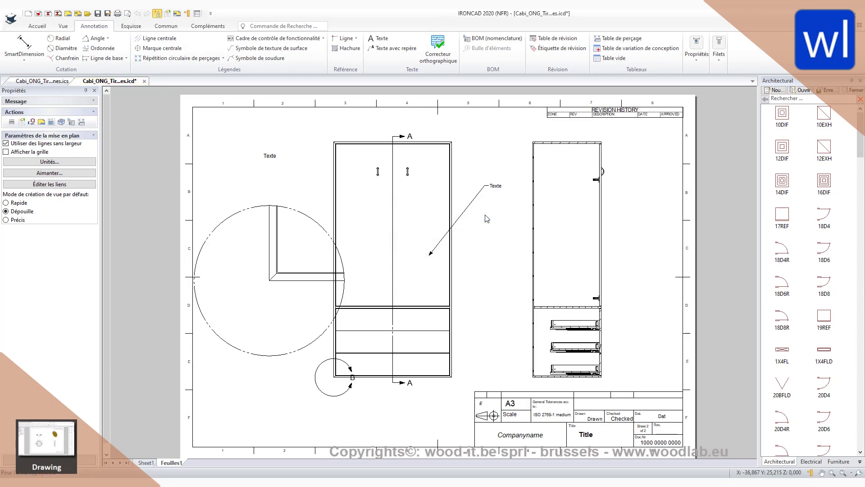
{"action": "left_click", "coordinate": [145, 463]}
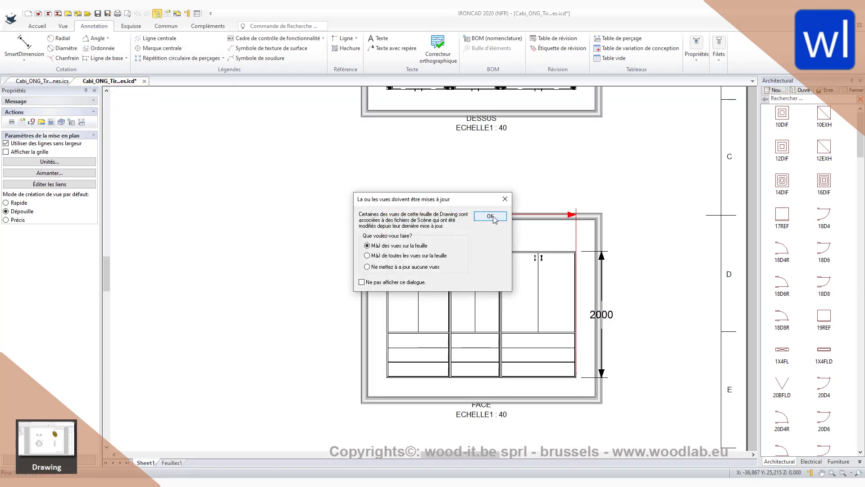
{"action": "left_click", "coordinate": [492, 216]}
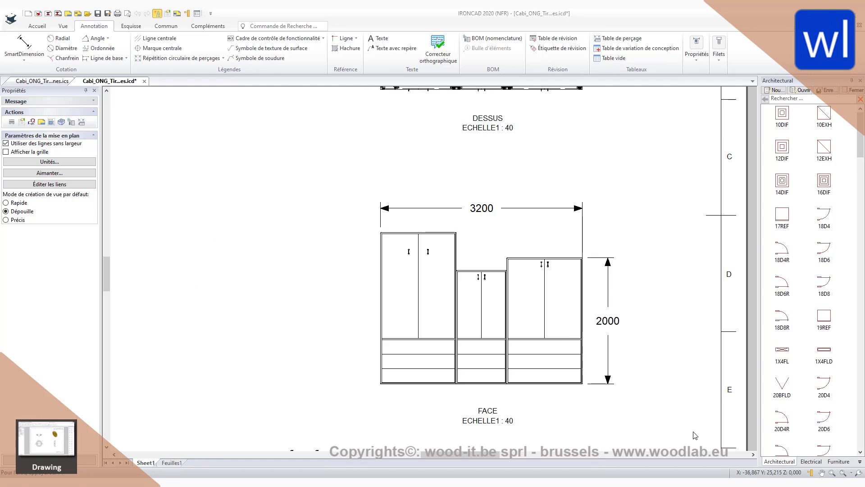
{"action": "left_click", "coordinate": [844, 473]}
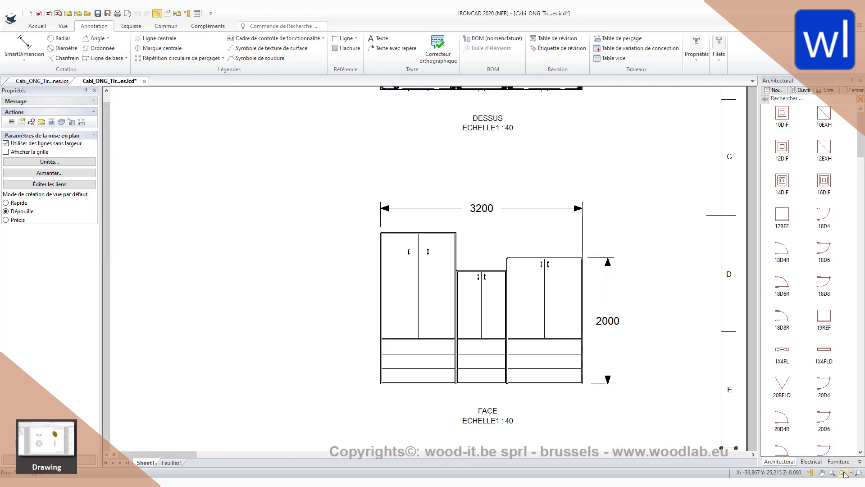
{"action": "left_click", "coordinate": [173, 462]}
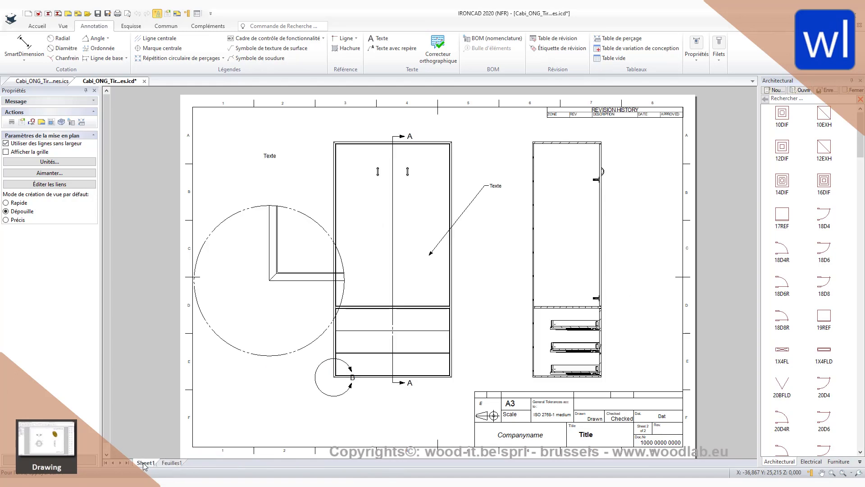
{"action": "left_click", "coordinate": [145, 463]}
{"action": "left_click", "coordinate": [170, 462]}
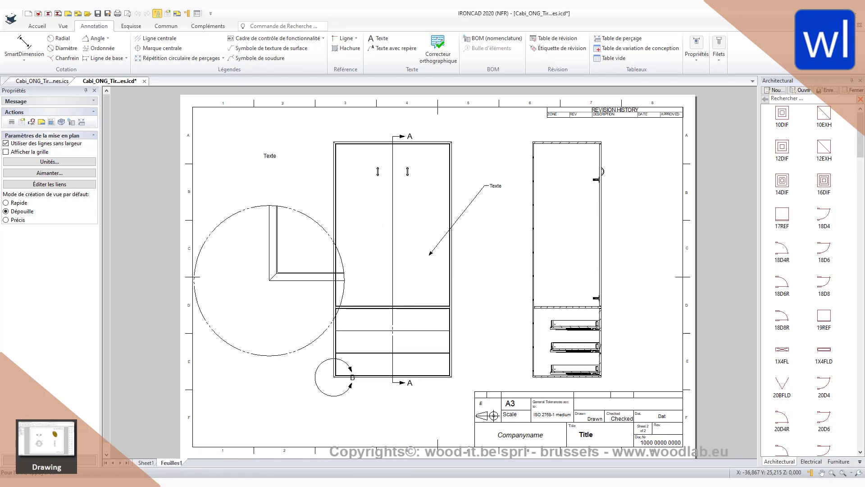